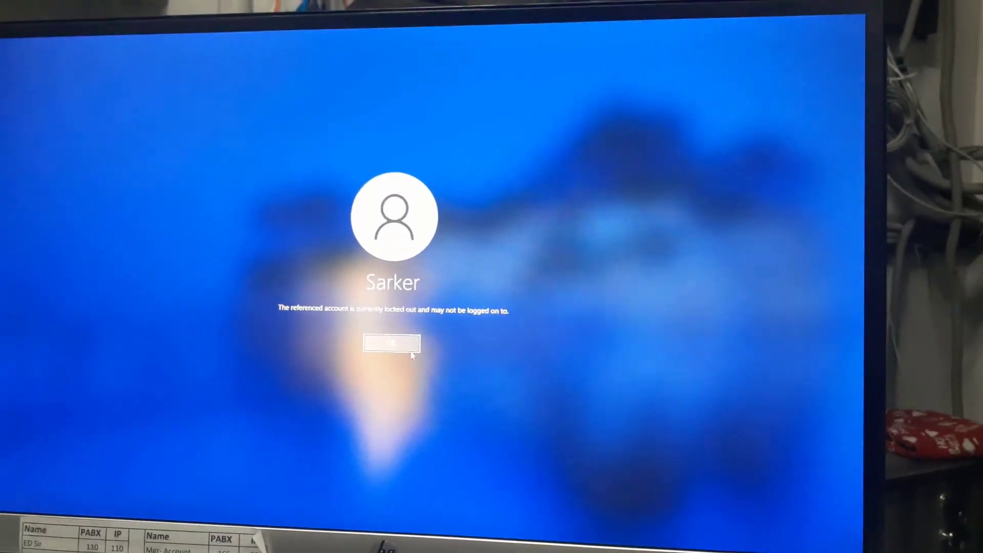
# Step: Submit four wrong passwords for Sarker at sign-in until the account is locked out
pyautogui.click(413, 352)
pyautogui.write('••')
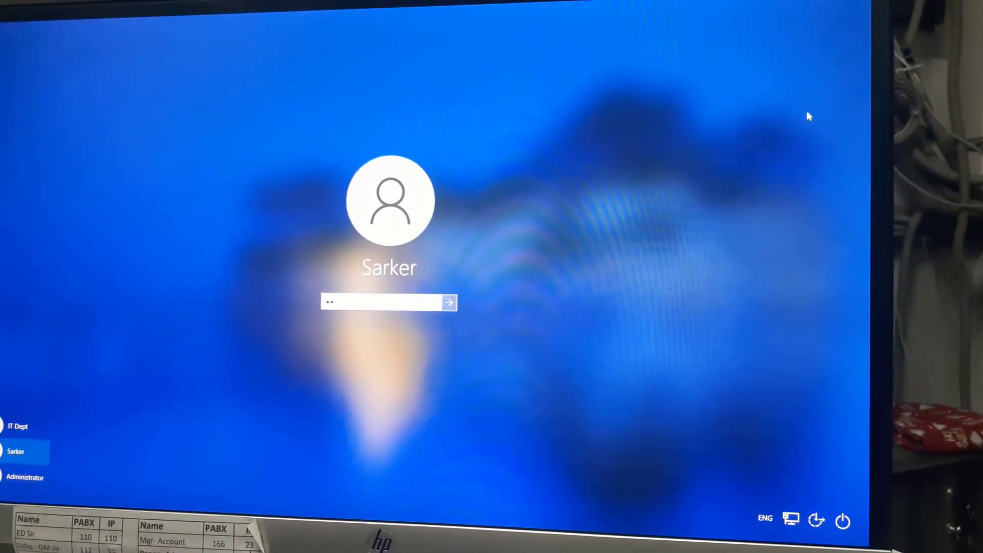
pyautogui.press('Return')
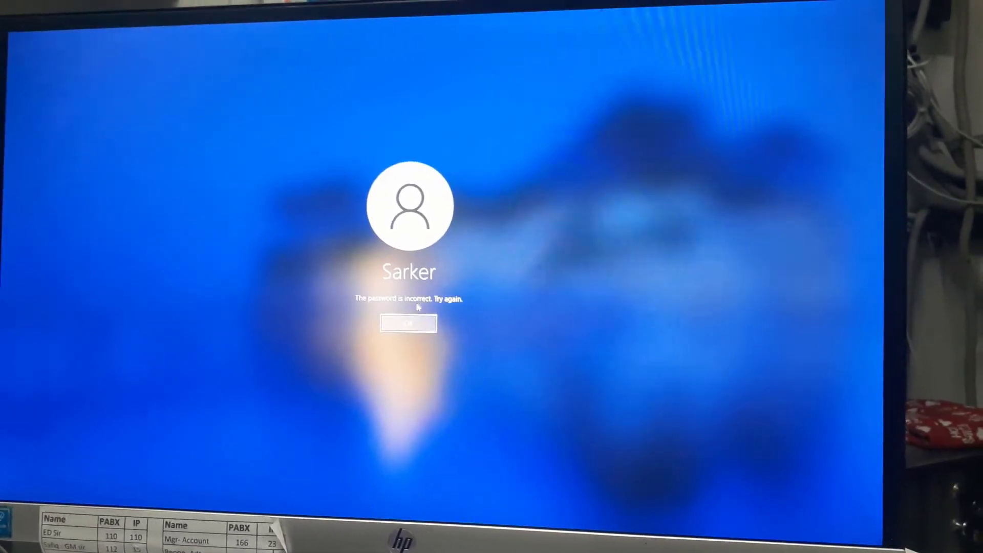
pyautogui.click(413, 321)
pyautogui.write('••••')
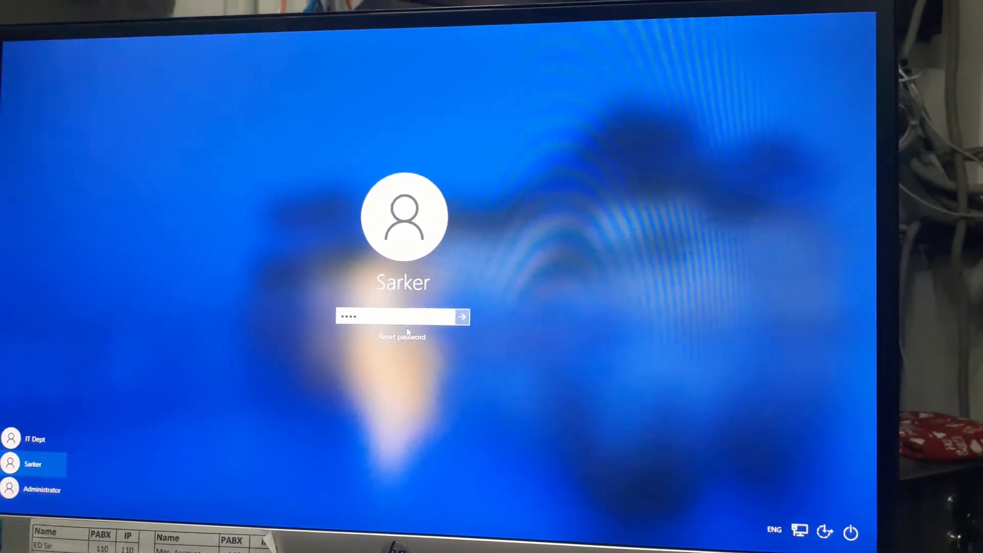
pyautogui.press('Return')
pyautogui.click(408, 333)
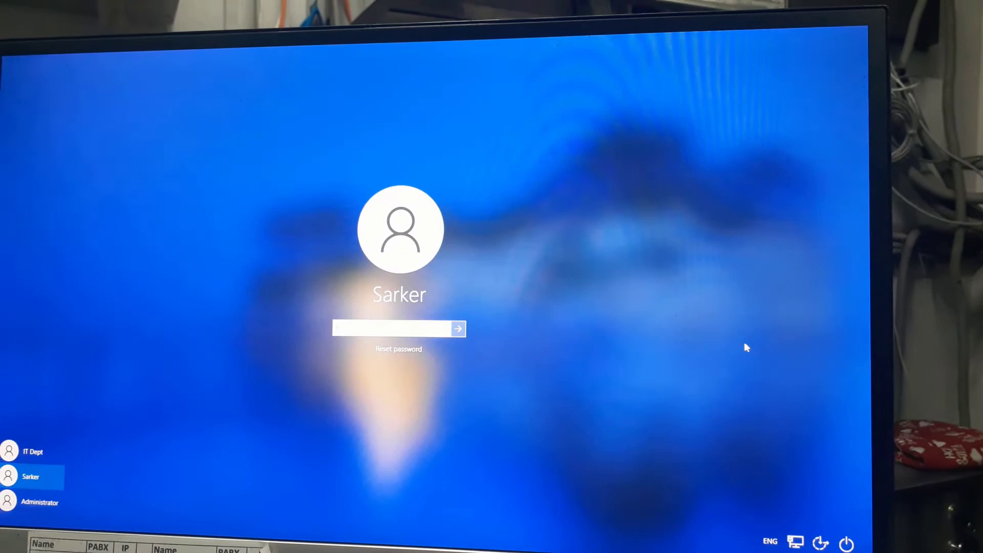
pyautogui.write('••••')
pyautogui.press('Return')
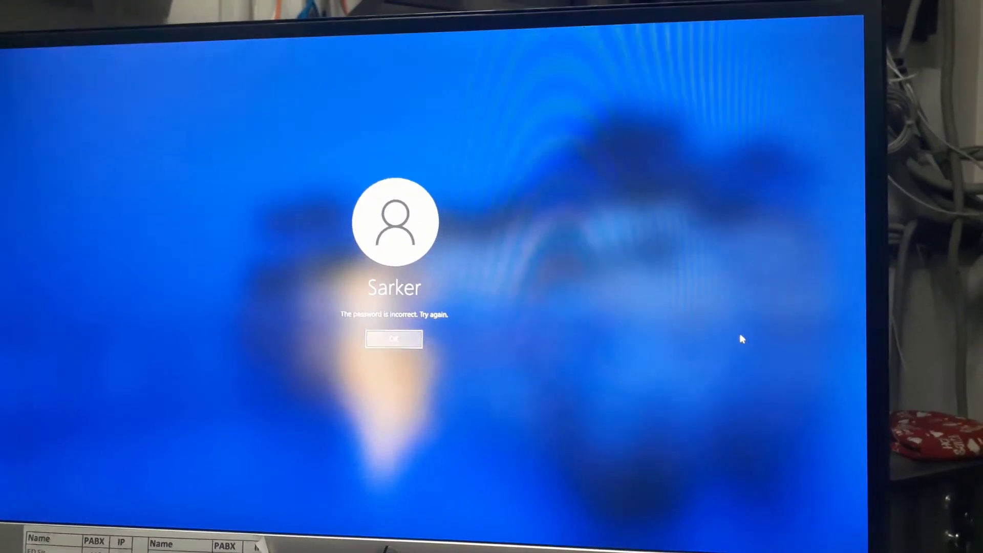
pyautogui.press('Return')
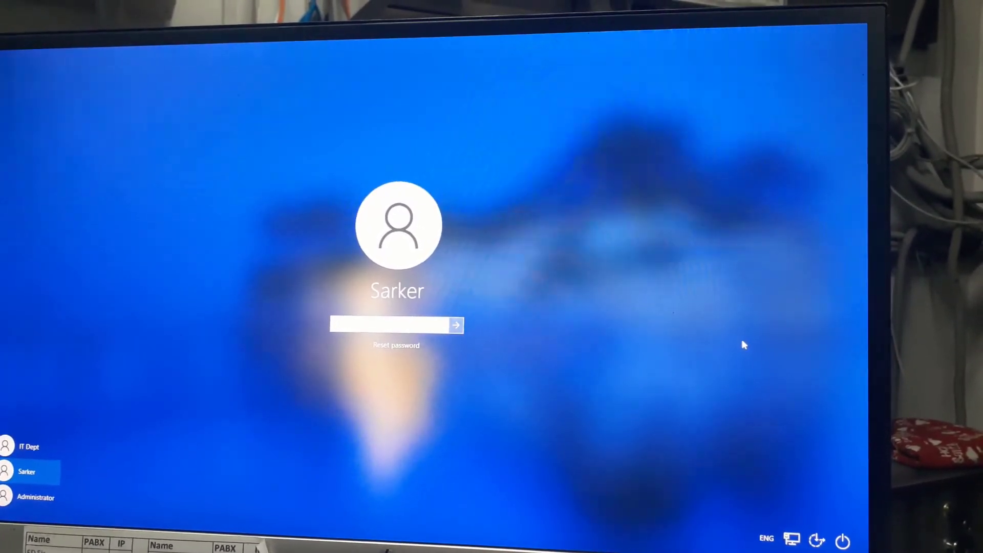
pyautogui.write('••••')
pyautogui.press('Return')
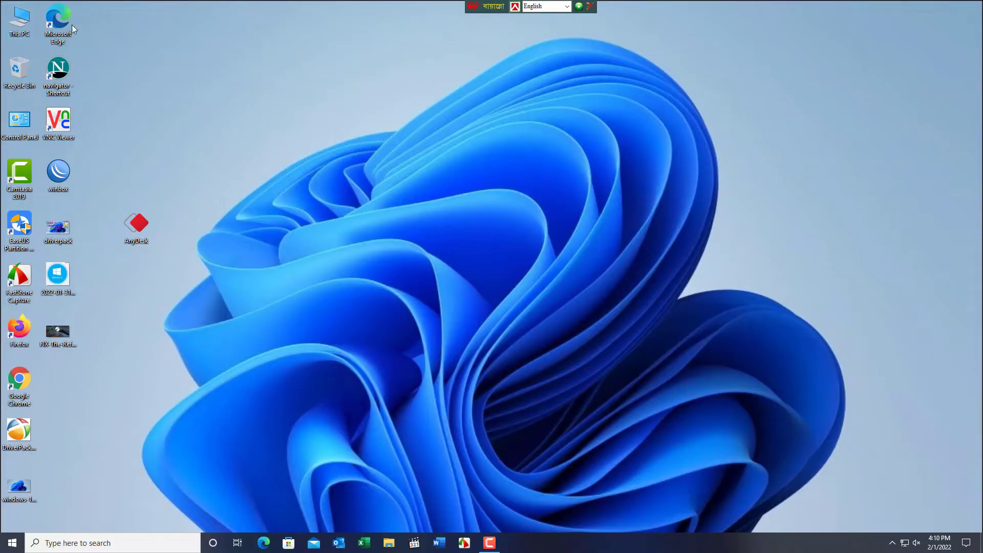
# Step: Open Computer Management from This PC and show the Local Users and Groups Users list
pyautogui.rightClick(18, 13)
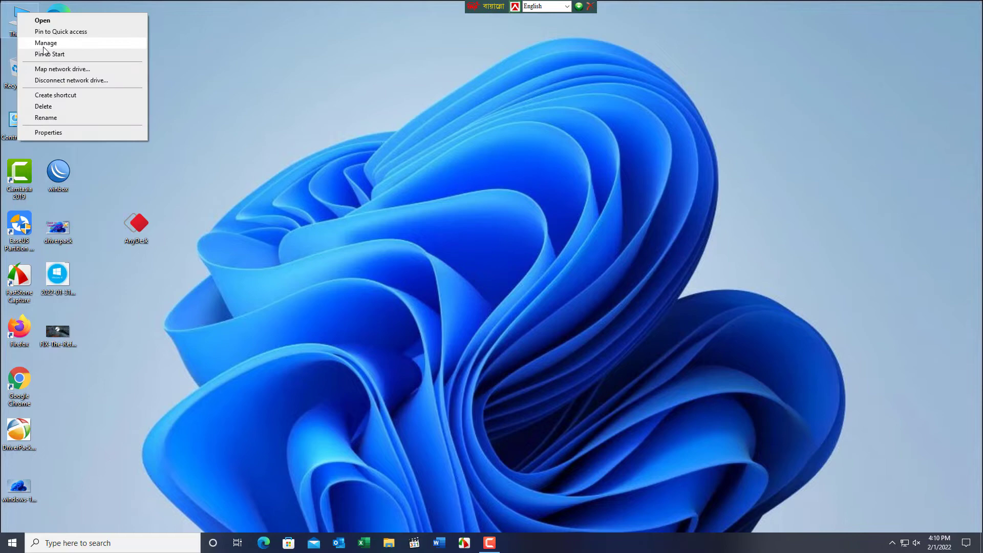
pyautogui.click(45, 43)
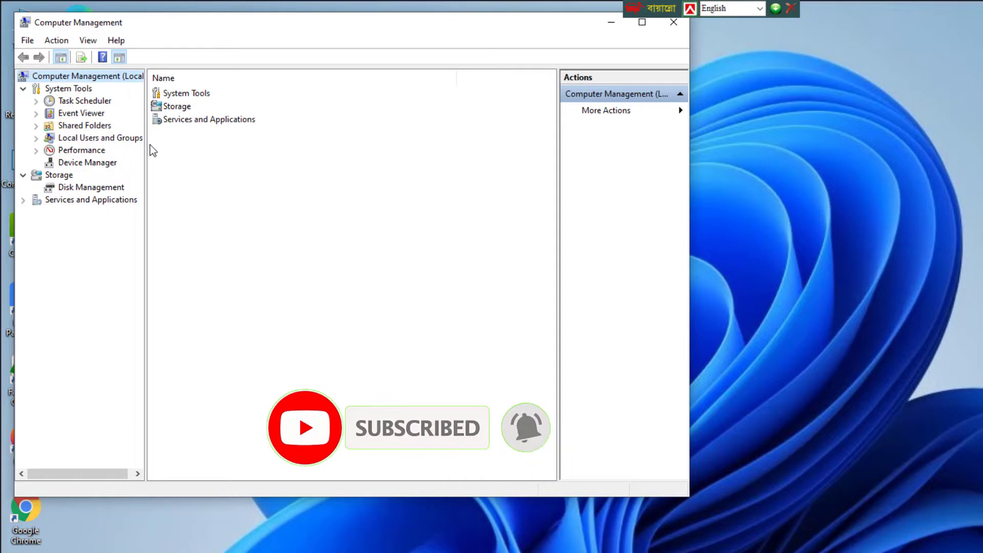
pyautogui.click(36, 138)
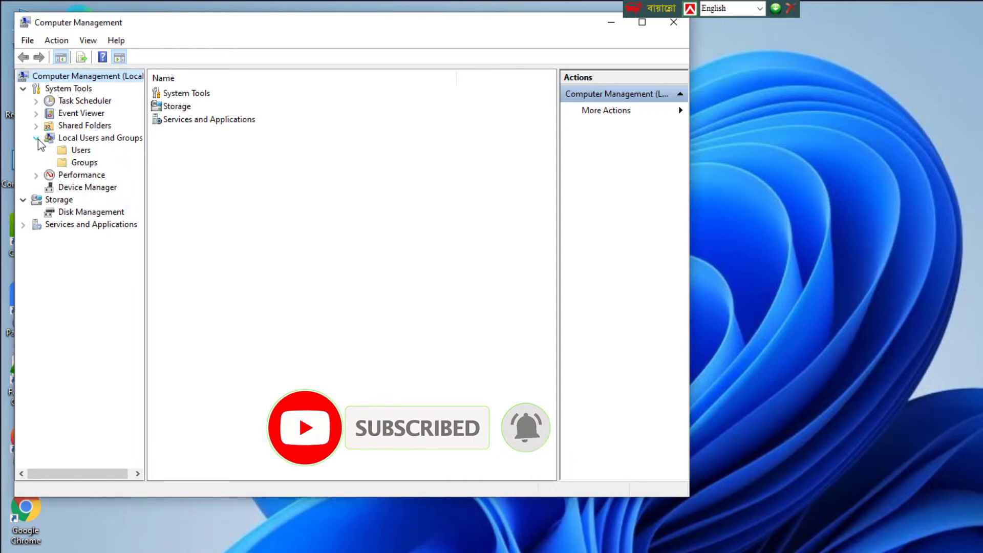
pyautogui.click(79, 151)
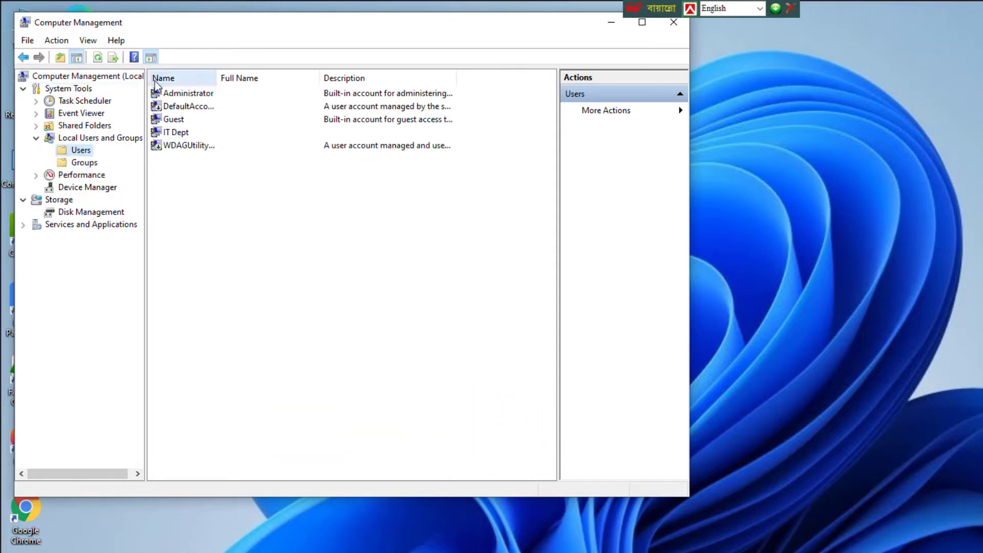
# Step: Clear 'Account is disabled' in the Administrator properties so the account is enabled
pyautogui.rightClick(190, 94)
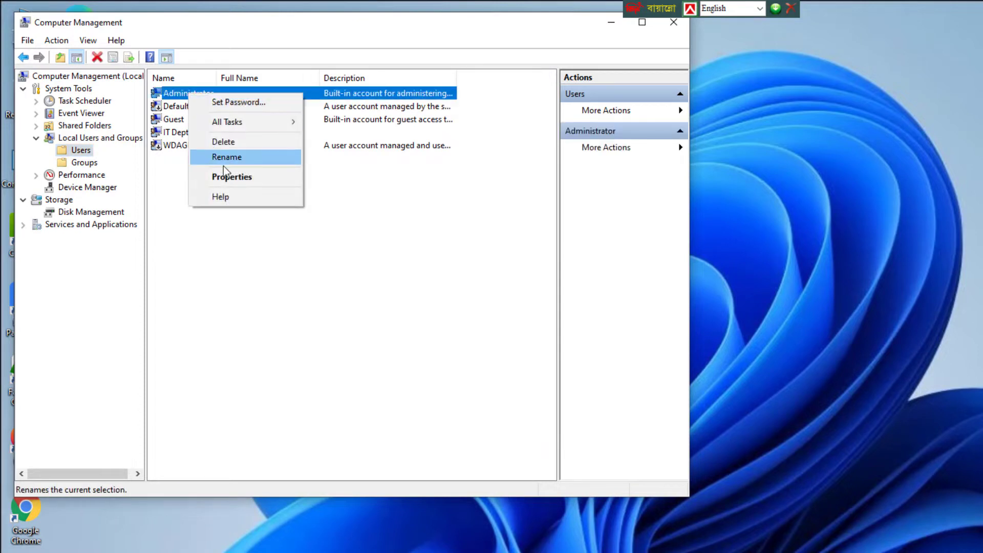
pyautogui.click(220, 179)
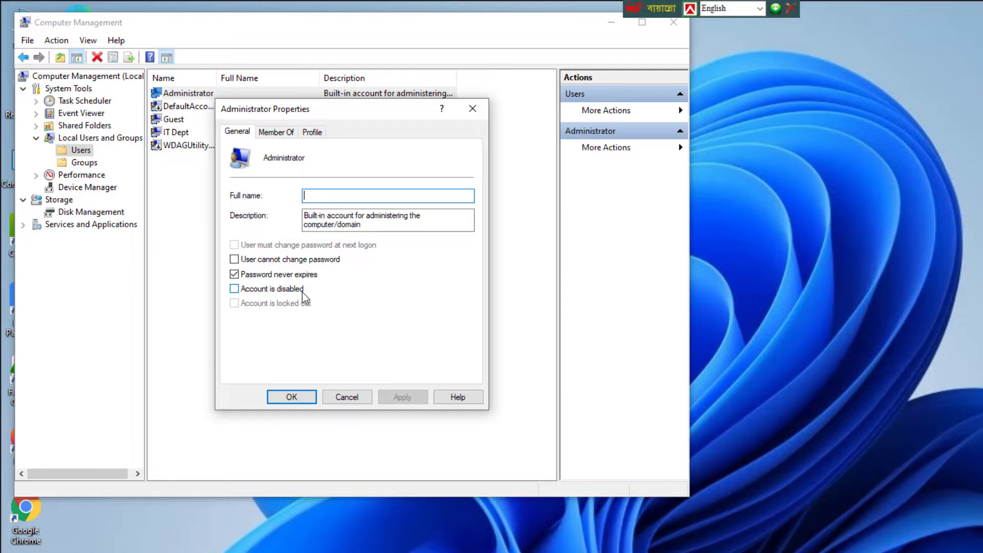
pyautogui.click(237, 289)
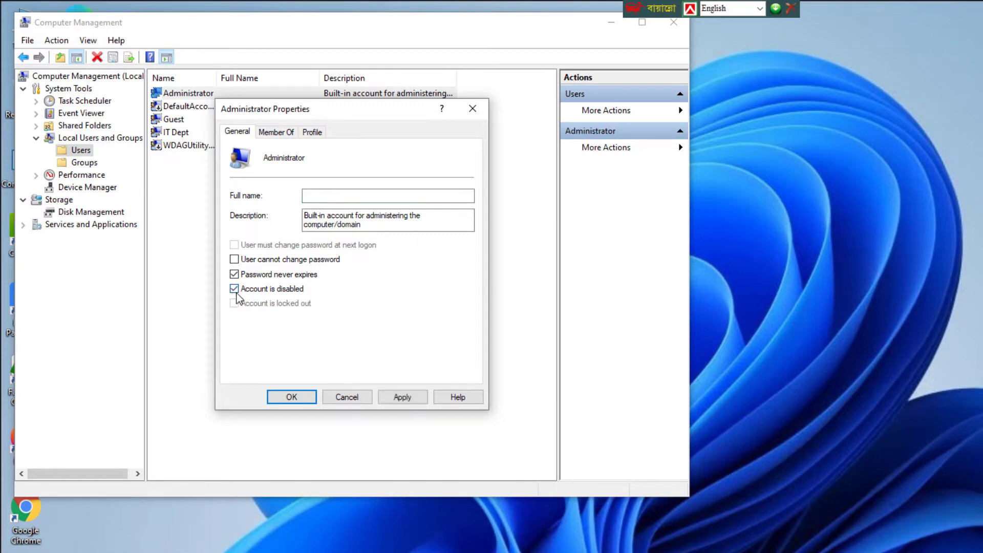
pyautogui.click(402, 397)
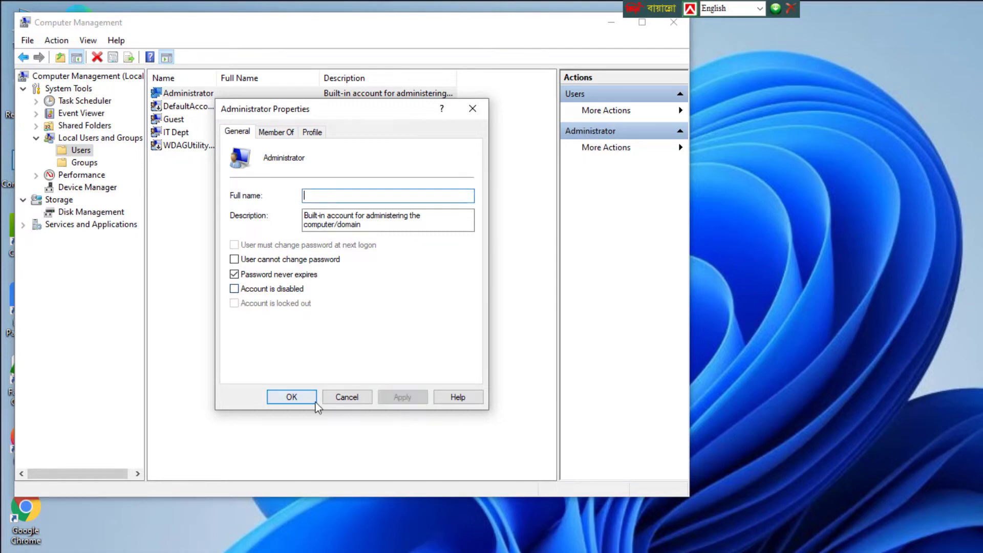
pyautogui.click(302, 399)
# Step: Reset the built-in Administrator password with Set Password, proceeding past the warning and confirming
pyautogui.rightClick(189, 92)
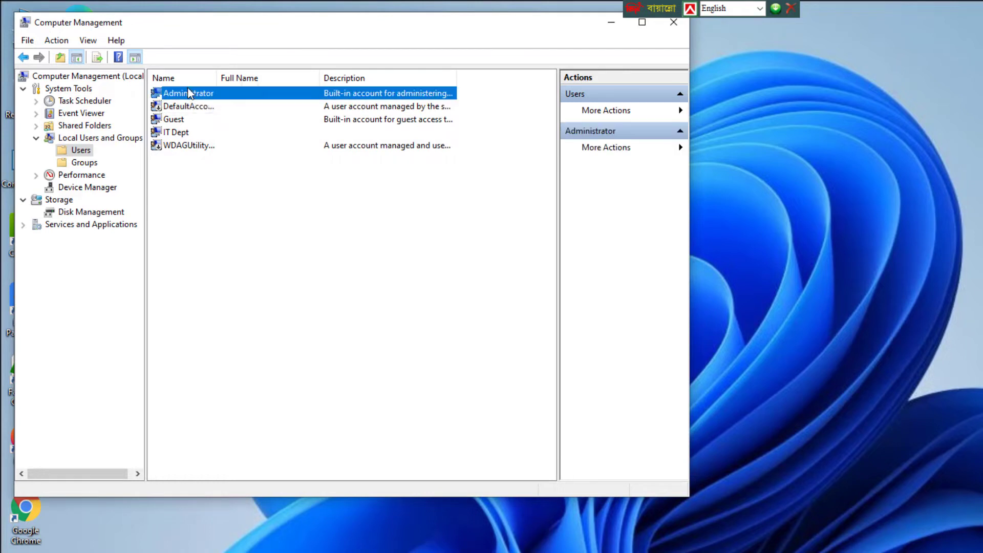
pyautogui.click(245, 96)
pyautogui.click(293, 336)
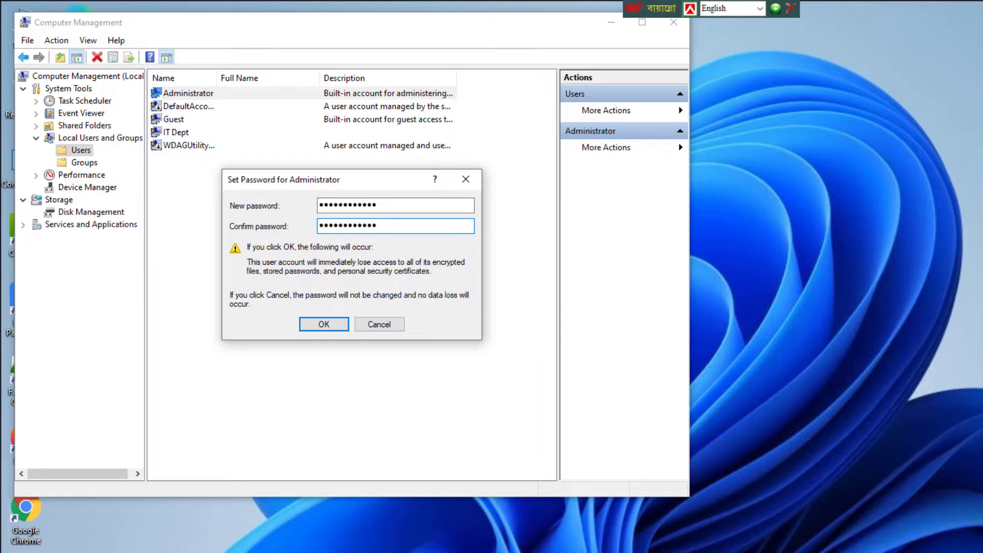
pyautogui.click(313, 326)
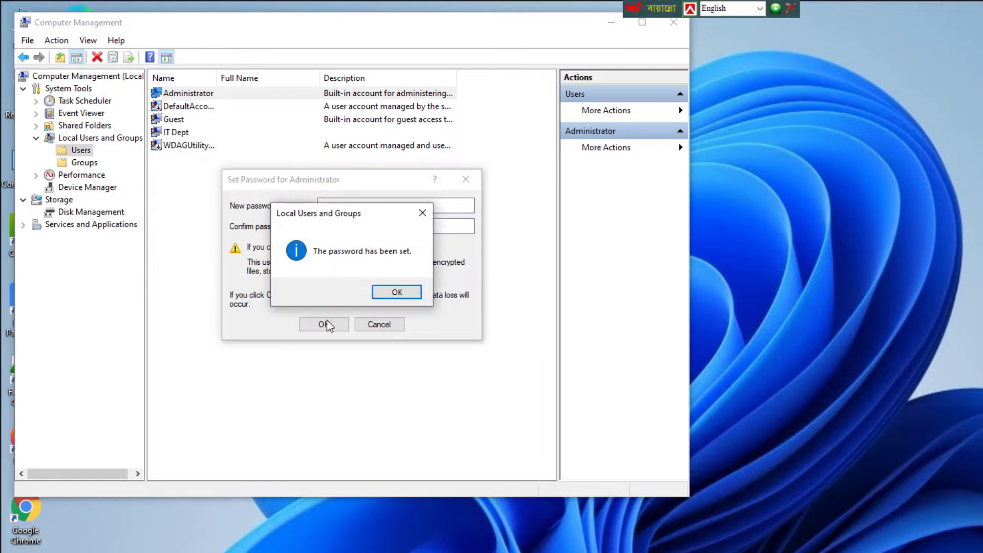
pyautogui.click(395, 293)
# Step: Create local user Sarker, not forced to change password at logon and unable to change it
pyautogui.rightClick(217, 225)
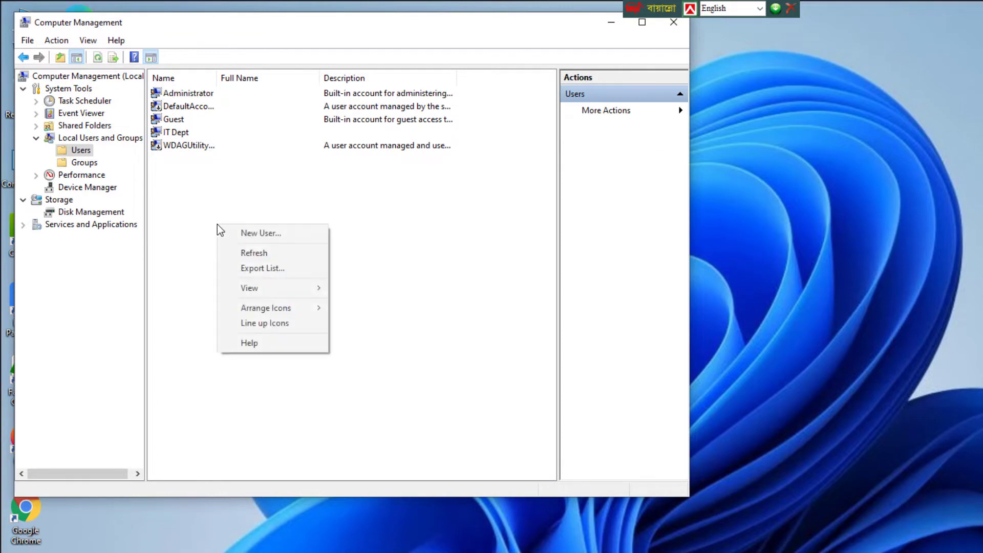
pyautogui.click(254, 234)
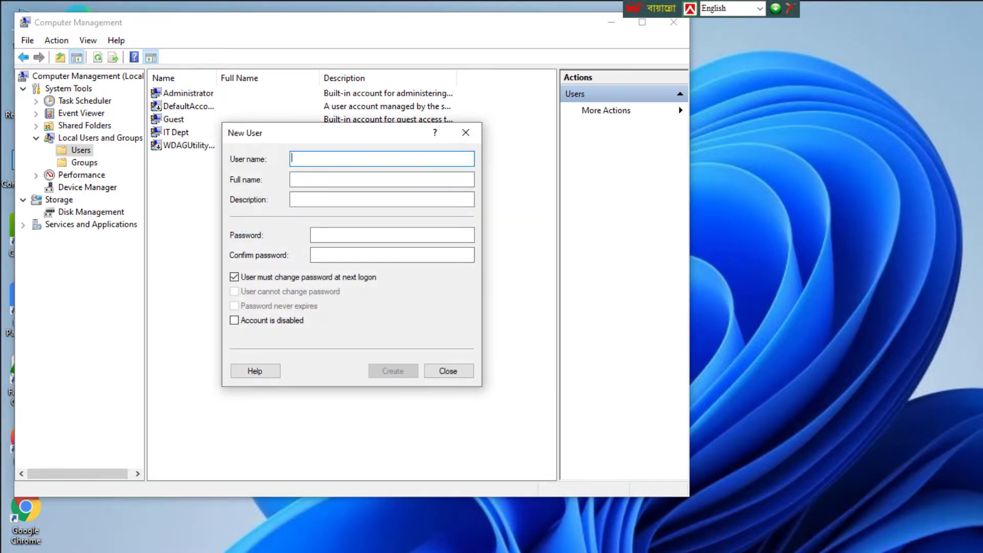
pyautogui.write('S')
pyautogui.write('arker')
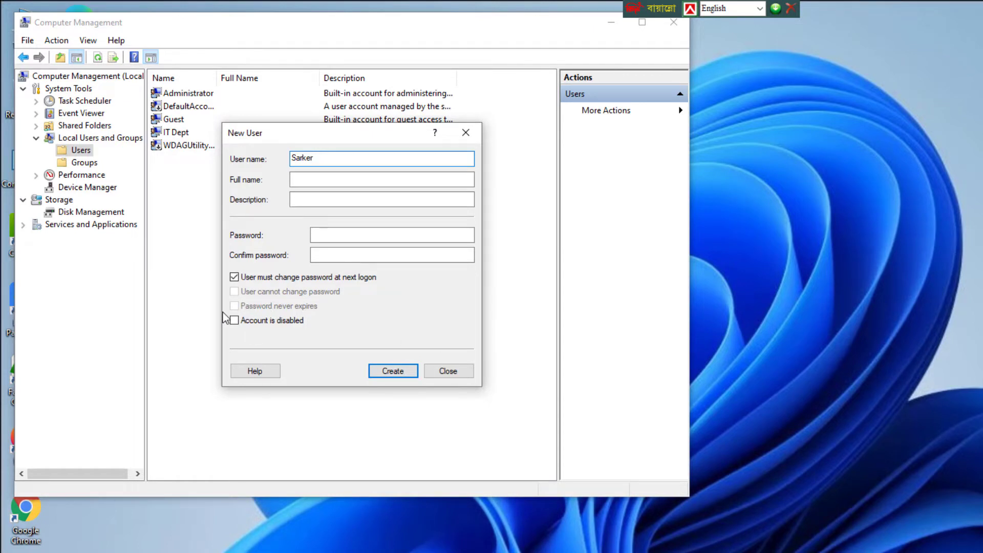
pyautogui.click(234, 277)
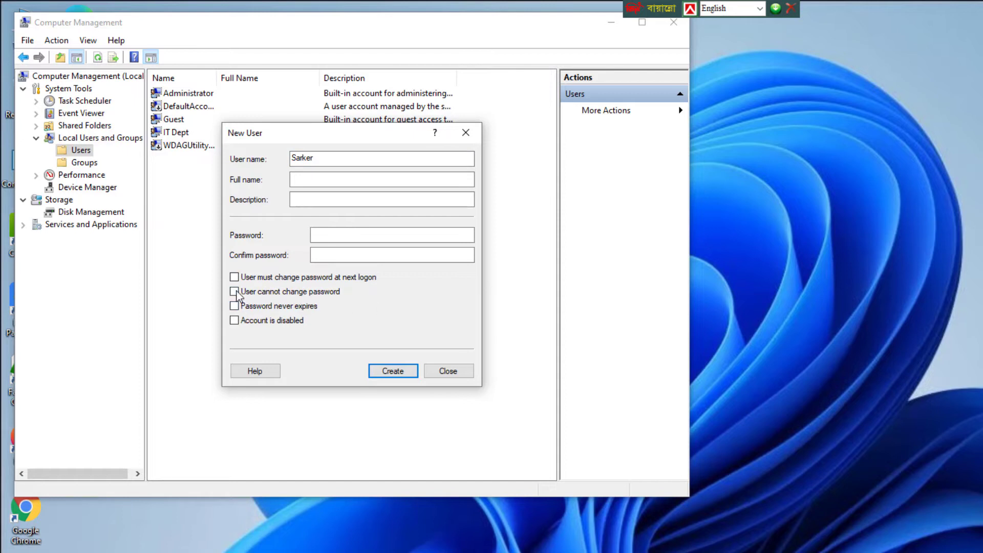
pyautogui.click(234, 293)
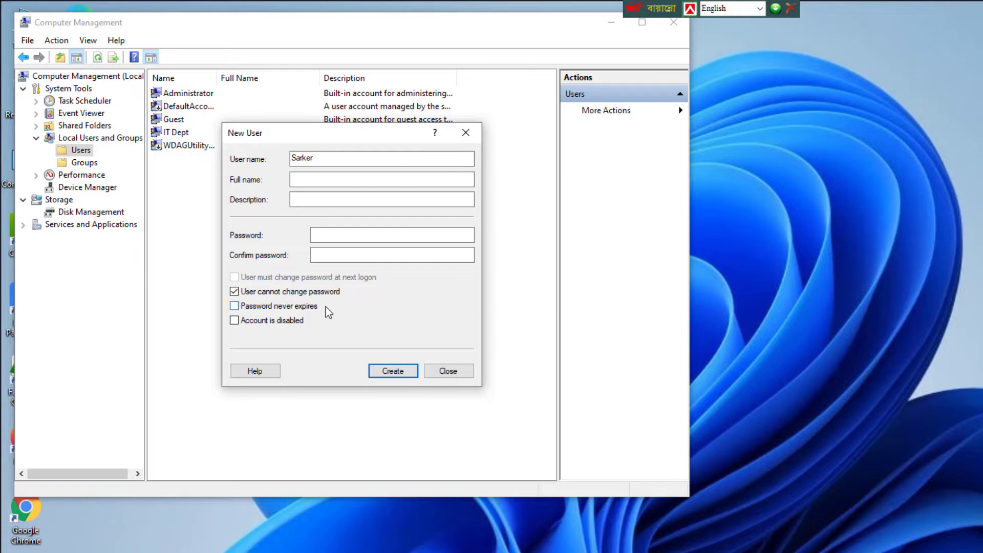
pyautogui.click(390, 372)
pyautogui.click(446, 370)
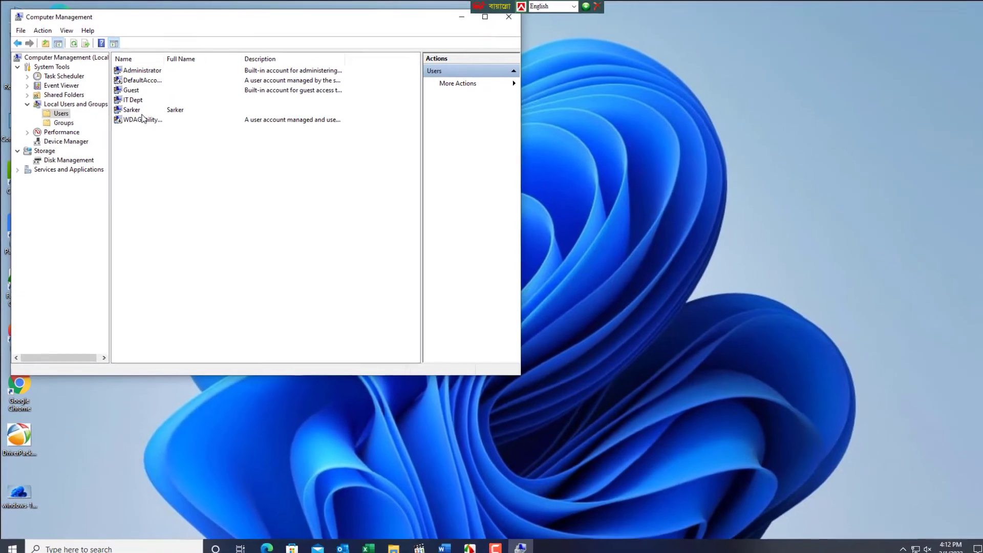
# Step: Add Sarker to the Power Users group from its Member Of properties
pyautogui.rightClick(139, 110)
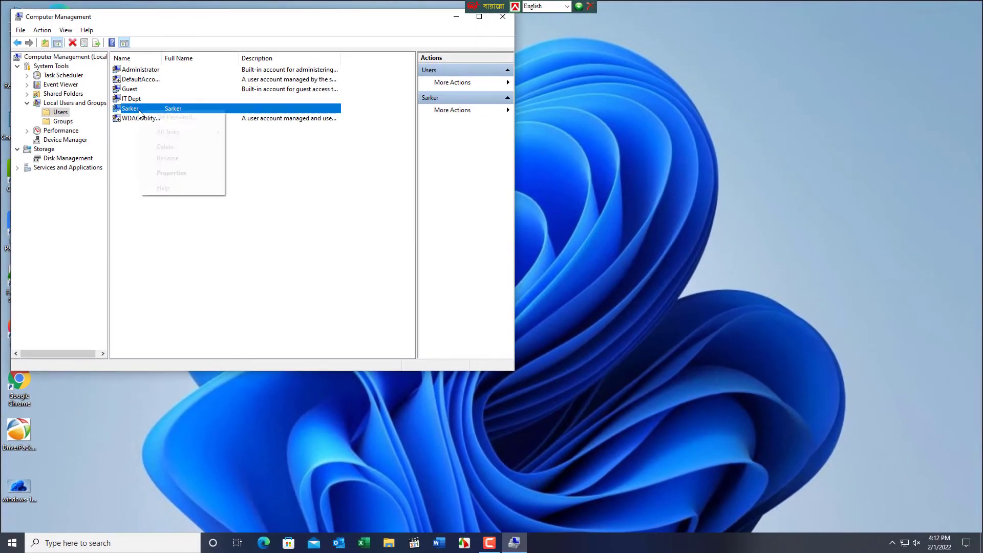
pyautogui.click(178, 177)
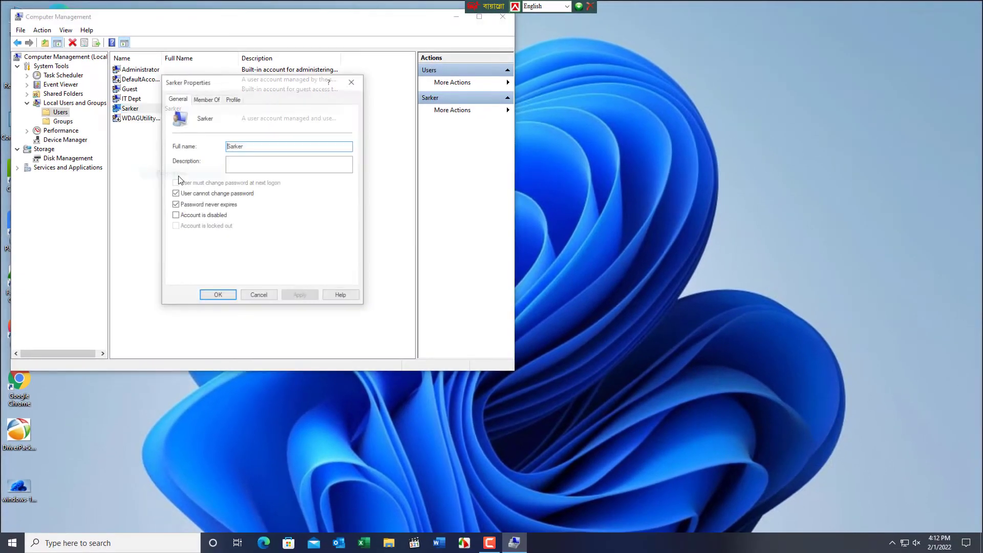
pyautogui.click(205, 98)
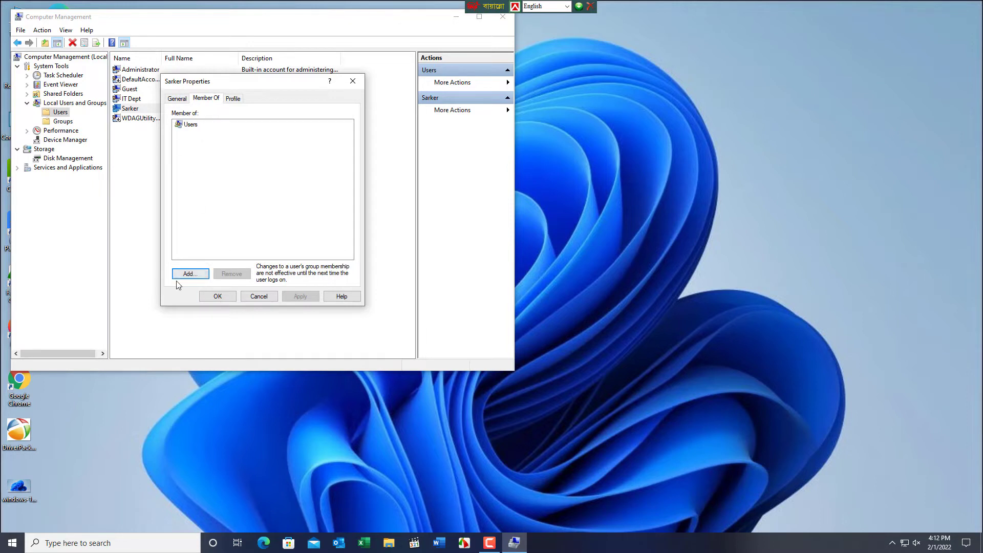
pyautogui.click(188, 275)
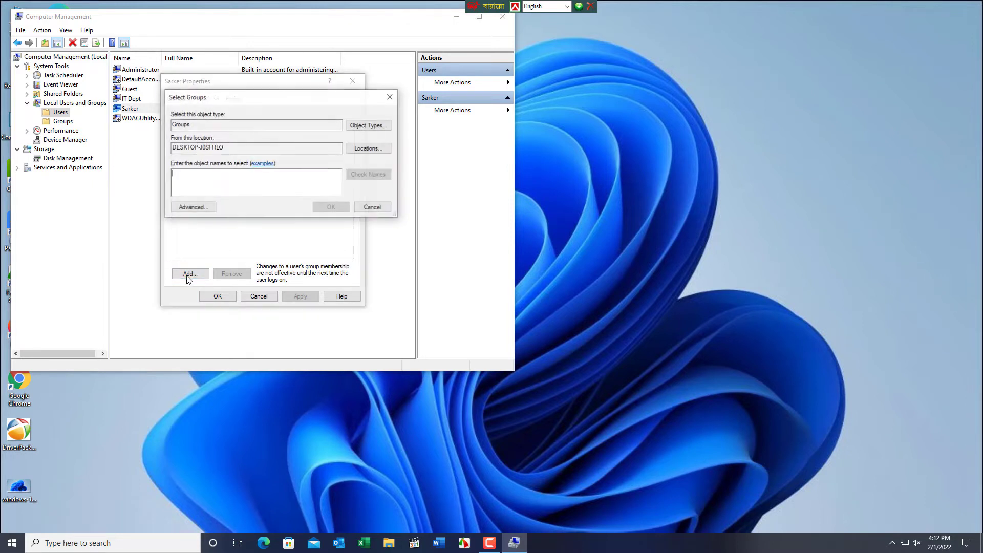
pyautogui.click(193, 207)
pyautogui.click(399, 216)
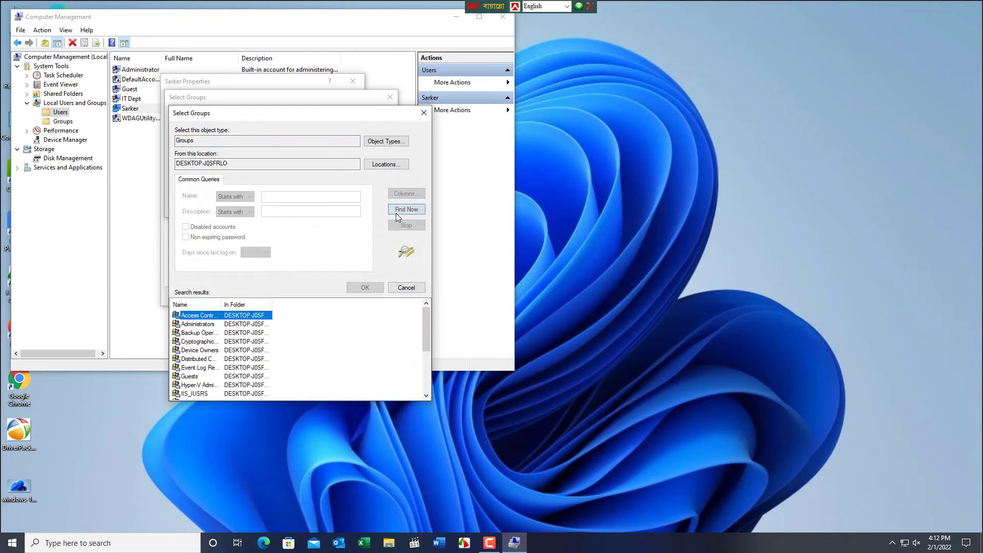
pyautogui.scroll(-2, 214, 355)
pyautogui.click(197, 376)
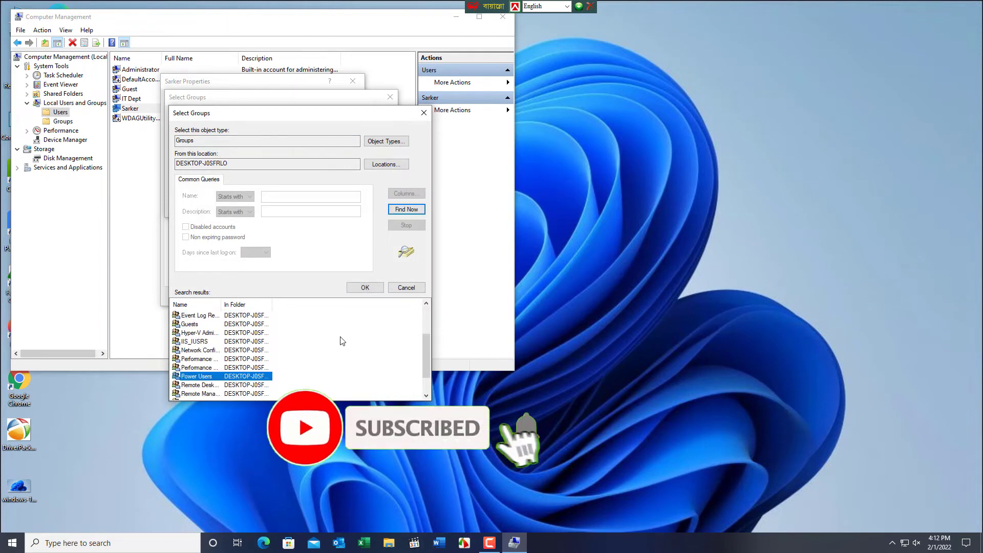
pyautogui.click(362, 289)
pyautogui.click(330, 207)
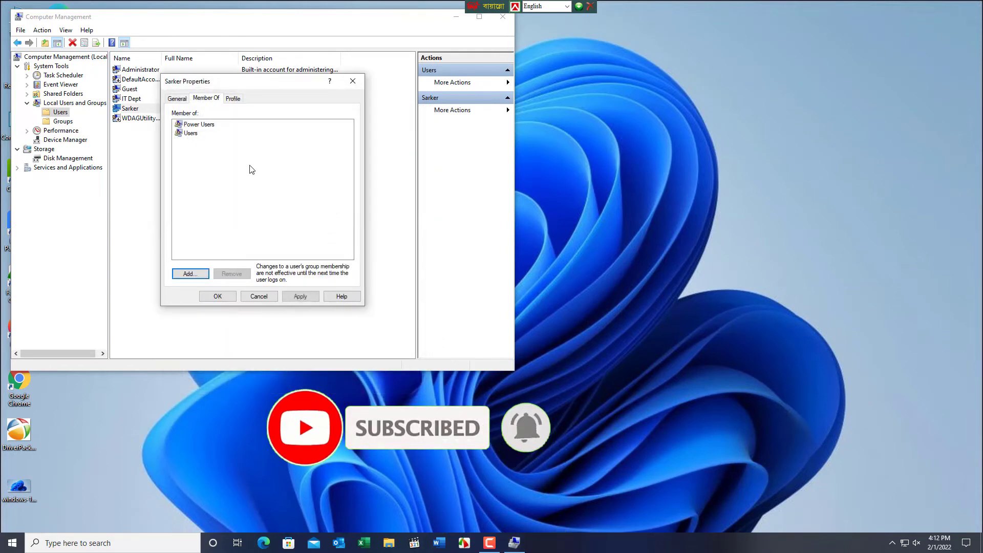
# Step: Remove Sarker from the Users group and save the membership changes
pyautogui.click(190, 133)
pyautogui.click(232, 275)
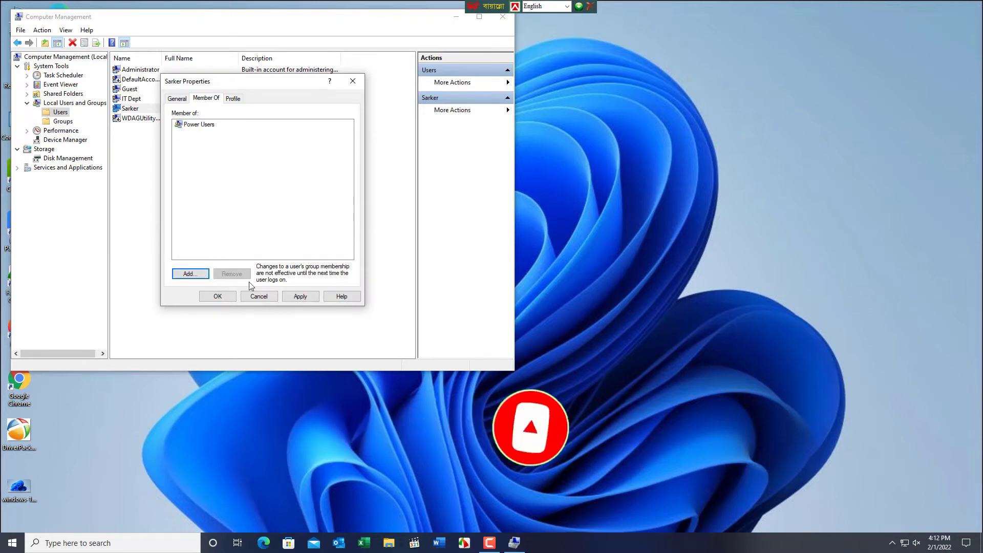
pyautogui.click(301, 297)
pyautogui.click(218, 296)
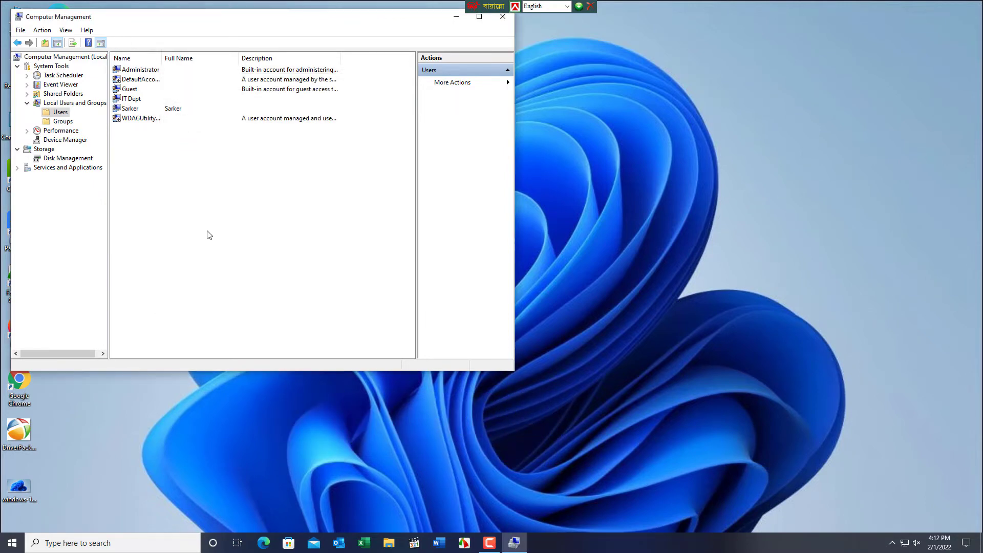
# Step: Close Computer Management and launch Local Security Policy from Windows search
pyautogui.click(503, 17)
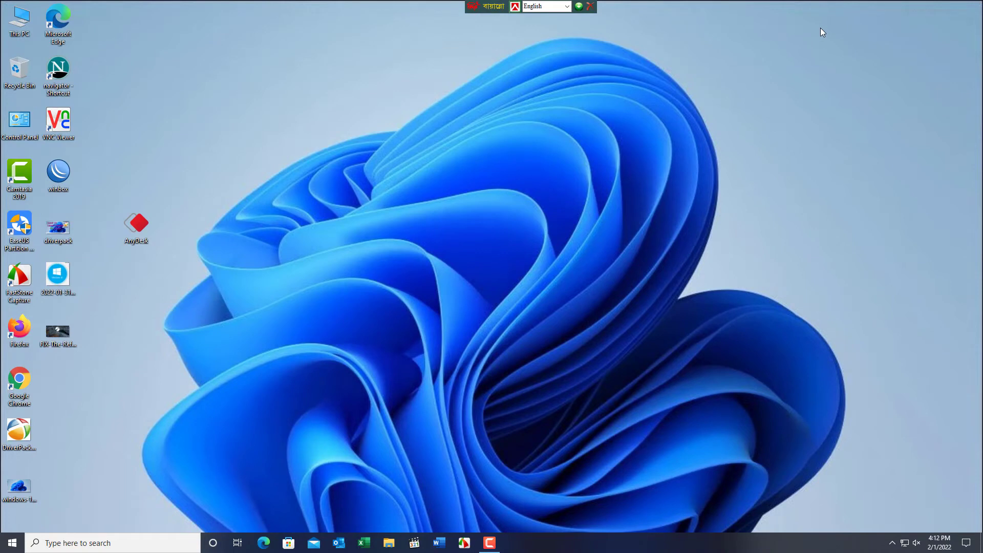
pyautogui.click(72, 546)
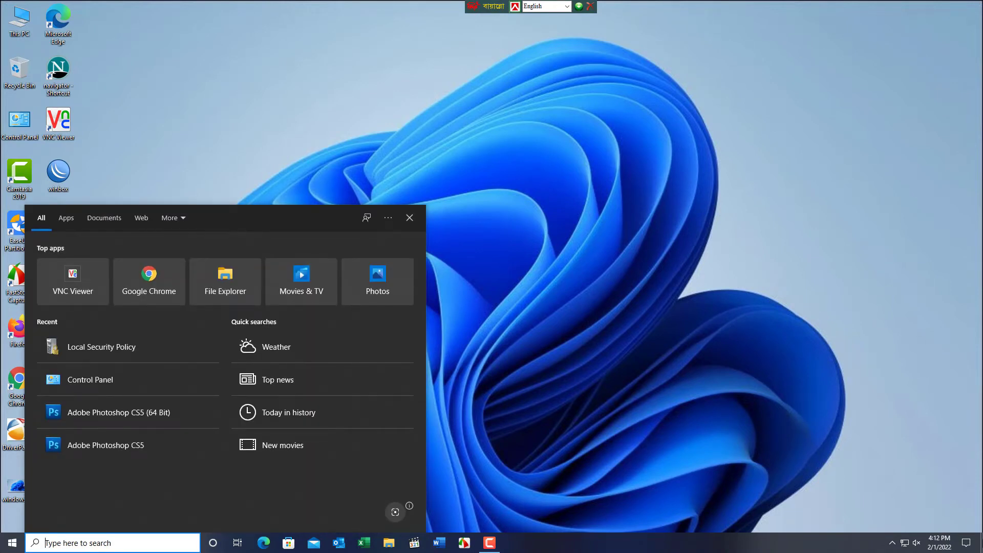
pyautogui.write('loca')
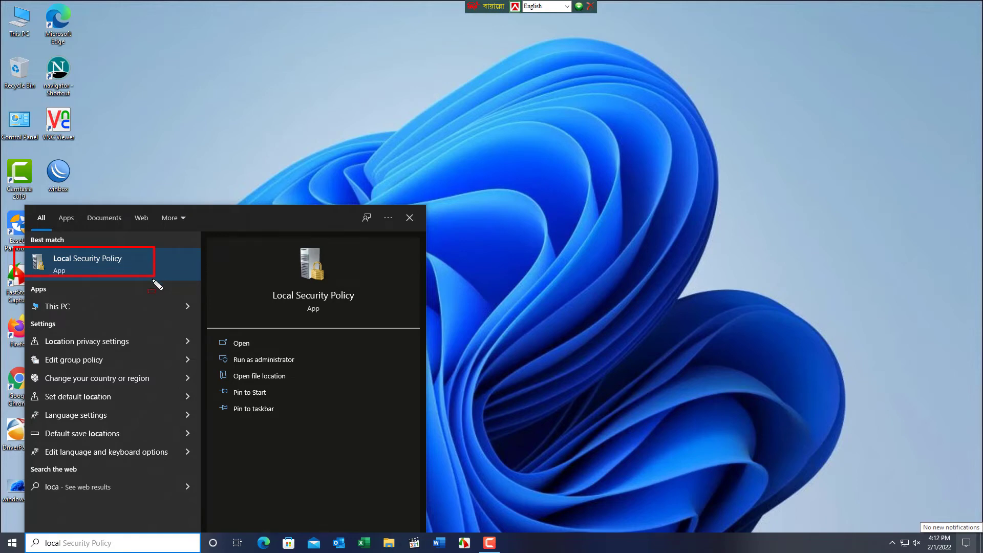
pyautogui.click(61, 260)
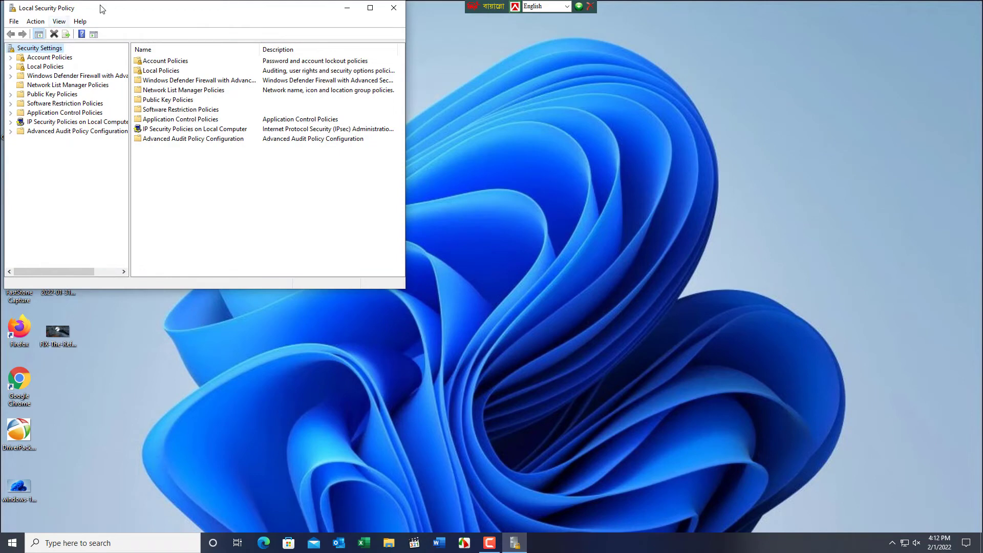
# Step: Expand Account Policies and display the Account Lockout Policy settings
pyautogui.moveTo(100, 10); pyautogui.dragTo(257, 43)
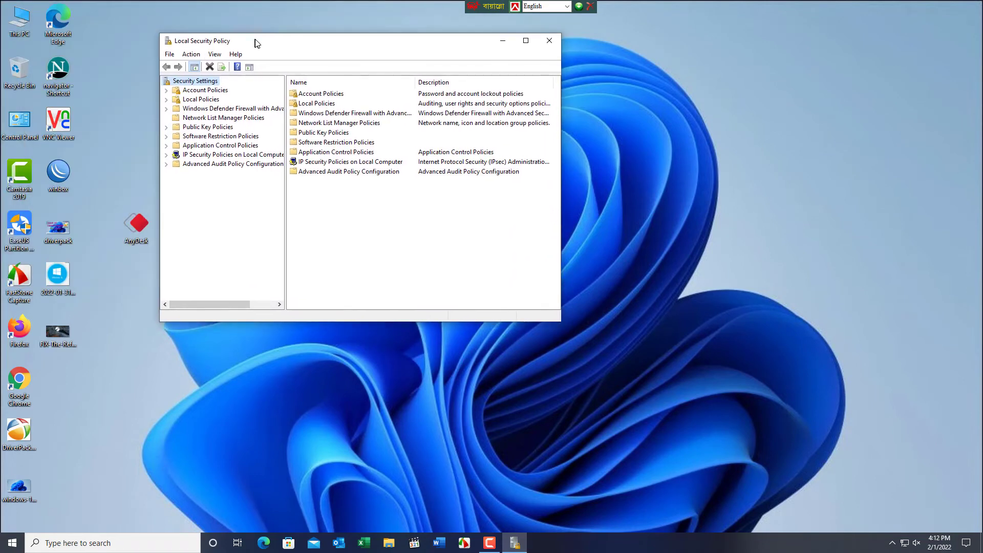
pyautogui.click(166, 91)
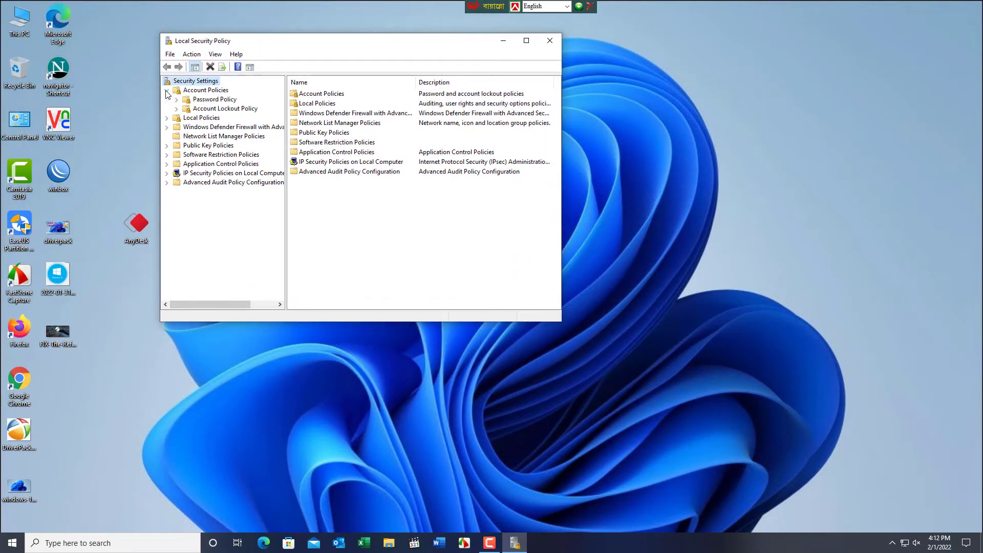
pyautogui.click(241, 111)
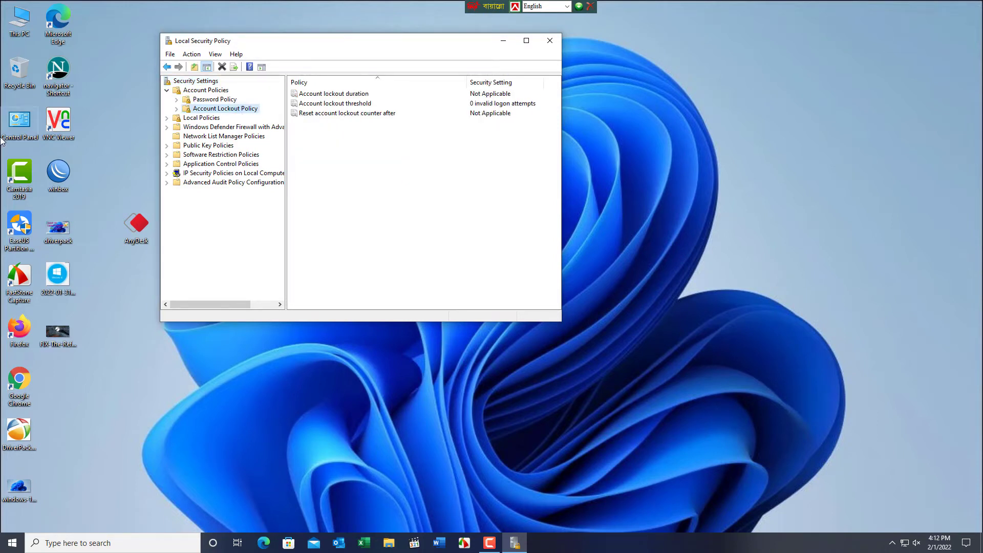
# Step: Set the lockout threshold to 3 attempts, accepting suggested 30-minute duration and reset values
pyautogui.doubleClick(366, 104)
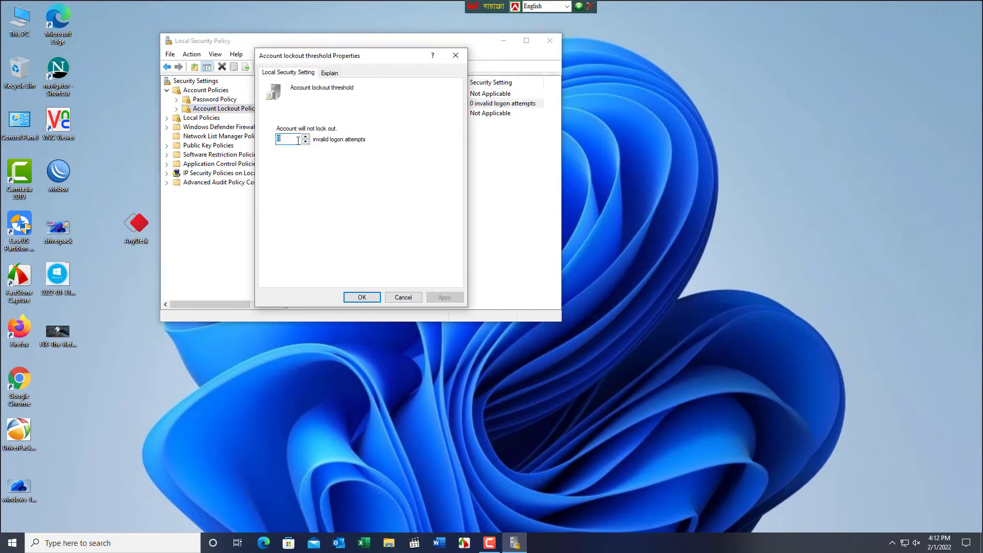
pyautogui.write('2')
pyautogui.press('BackSpace')
pyautogui.write('3')
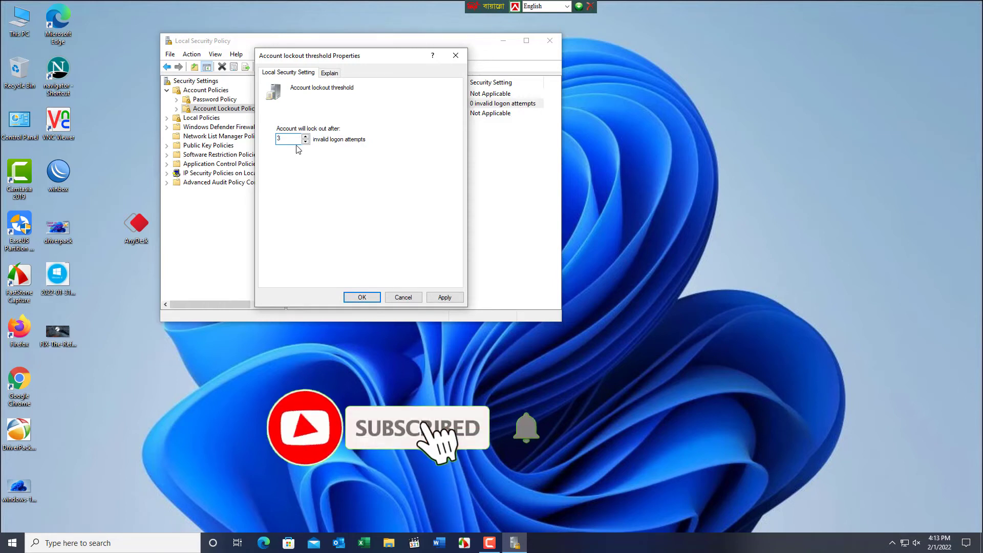
pyautogui.click(453, 302)
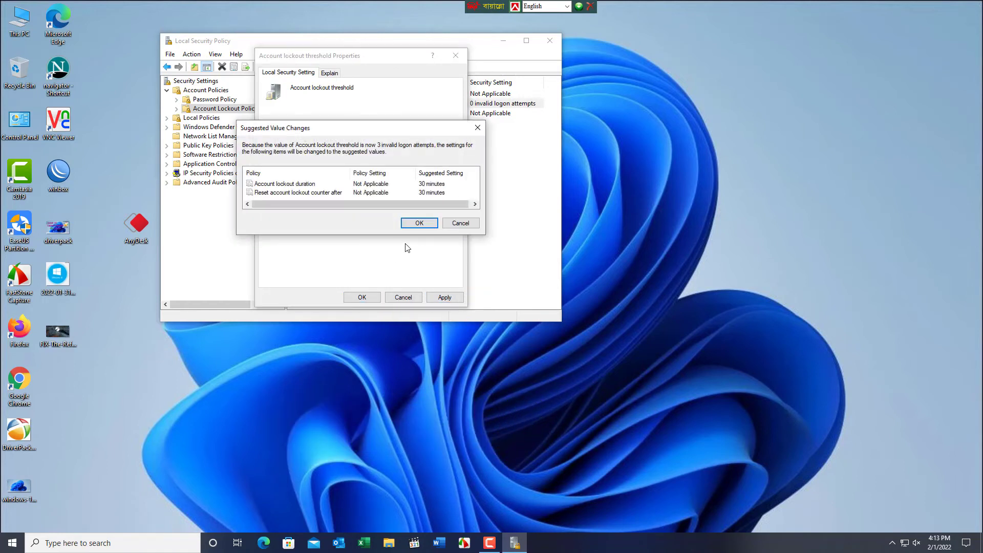
pyautogui.click(420, 224)
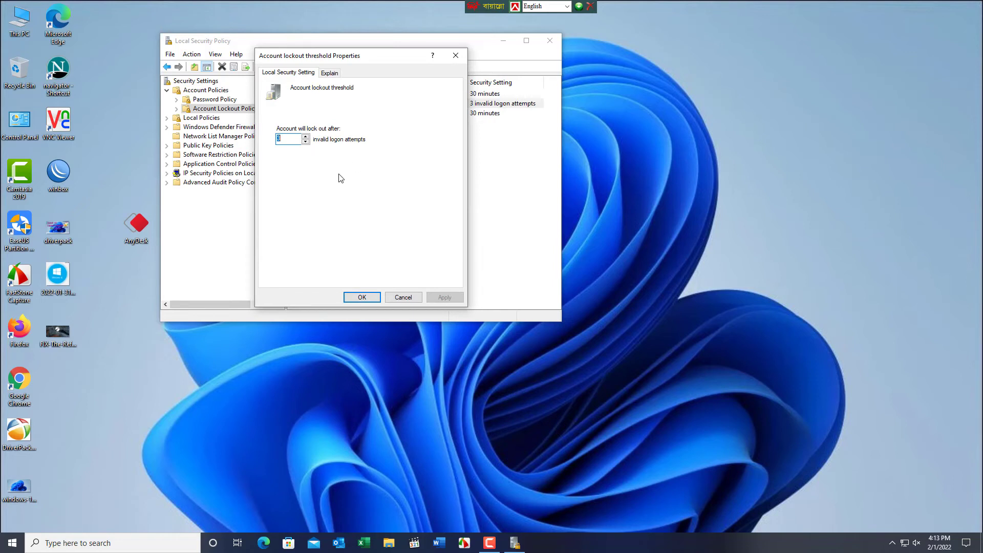
pyautogui.click(361, 297)
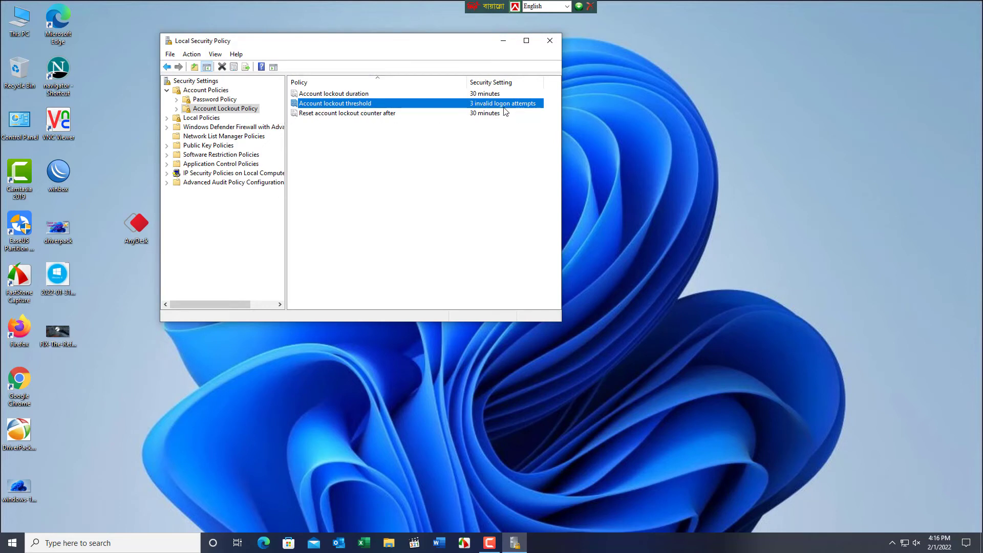
pyautogui.doubleClick(361, 94)
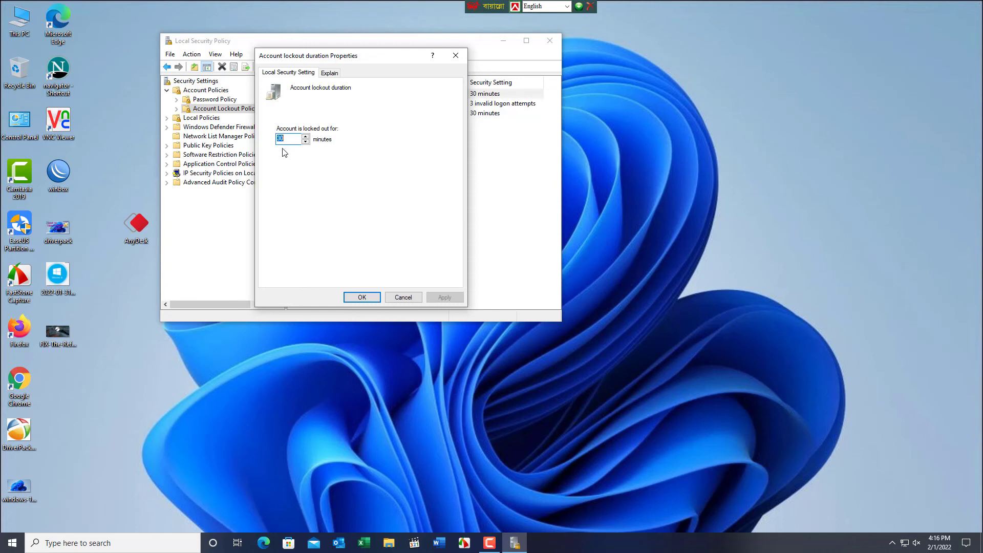
pyautogui.click(366, 297)
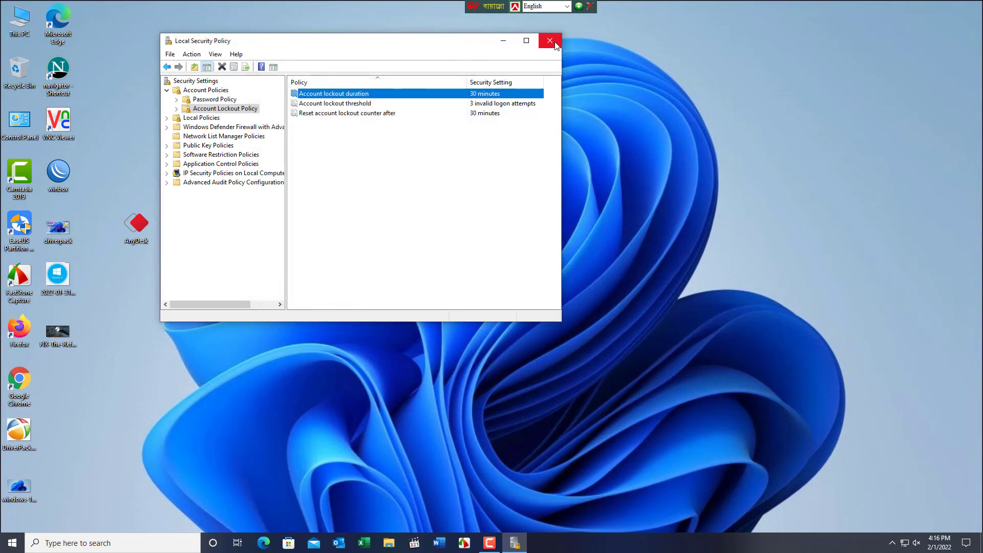